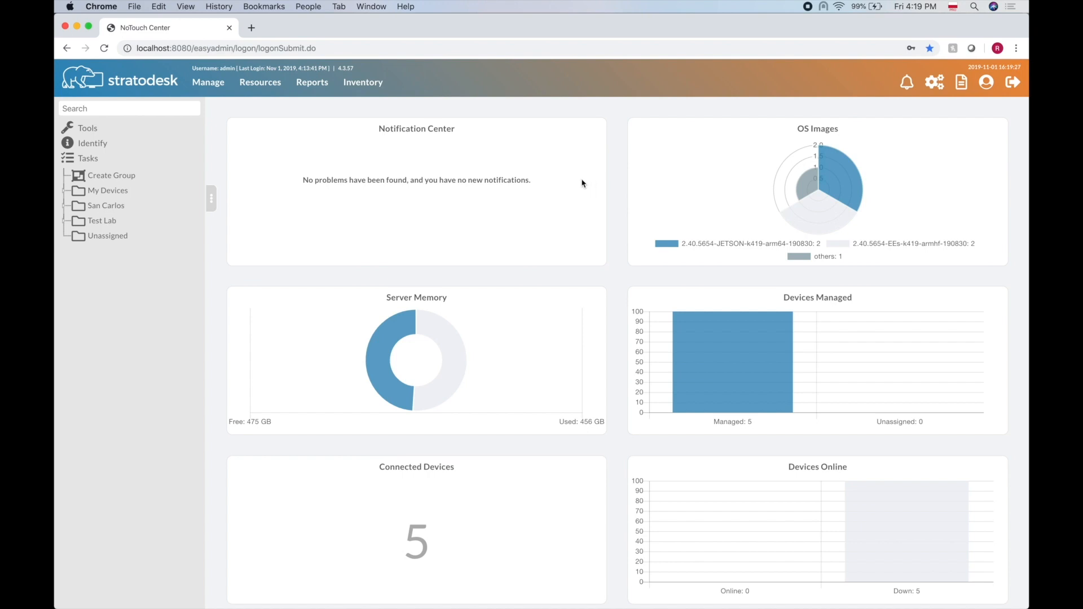
# Expand My Devices, San Francisco Office, San Carlos, Test Lab and NTD00ABCD120005 in the device tree.
pyautogui.click(63, 192)
pyautogui.click(78, 221)
pyautogui.click(64, 266)
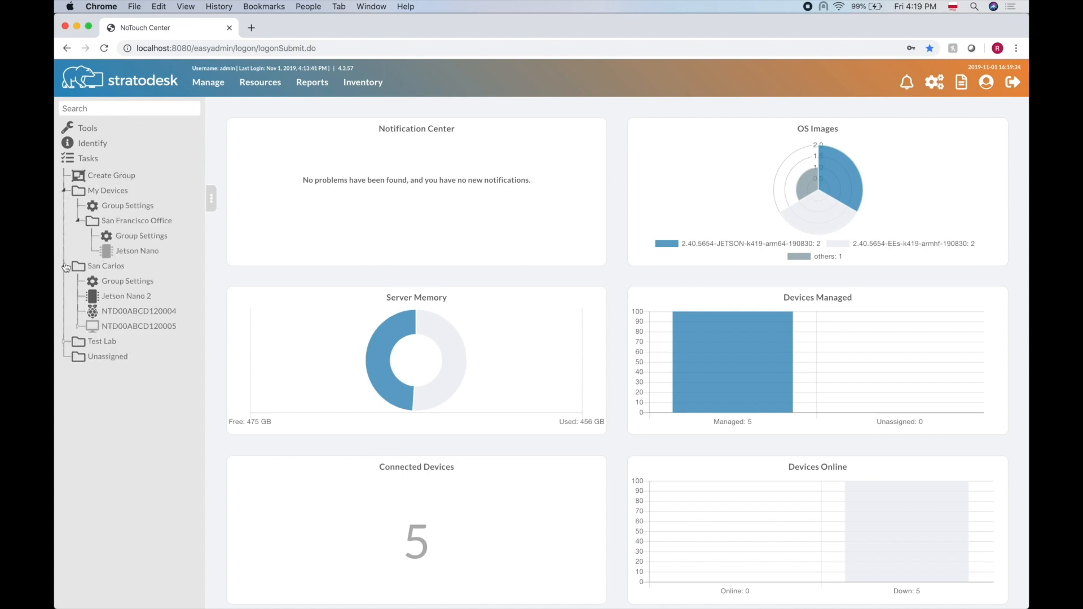
pyautogui.click(67, 343)
pyautogui.click(78, 327)
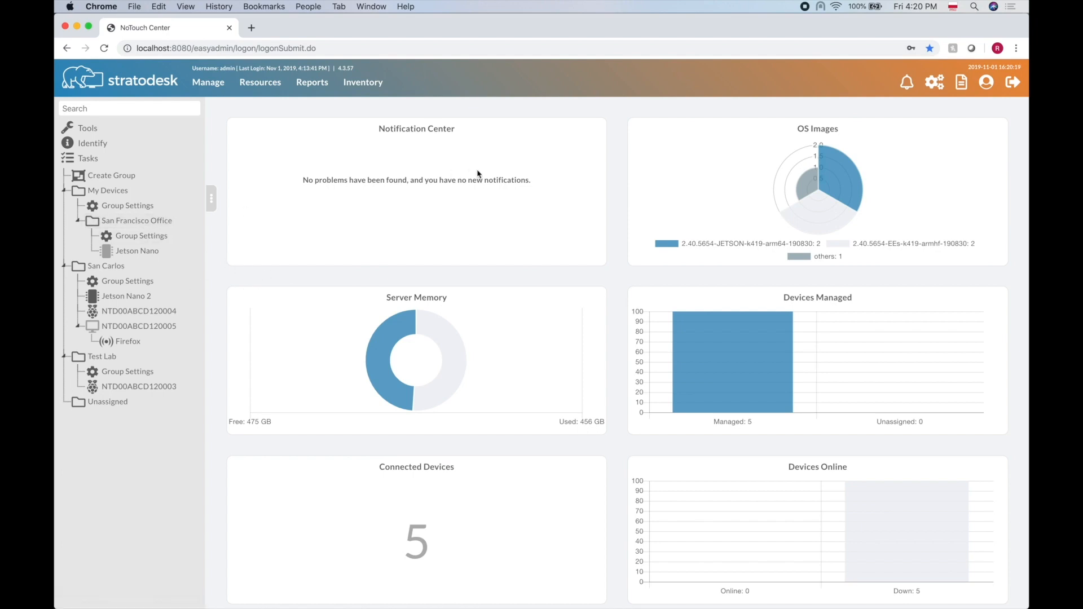
# Show the Tools Filter table listing all five managed devices.
pyautogui.click(89, 128)
pyautogui.click(261, 115)
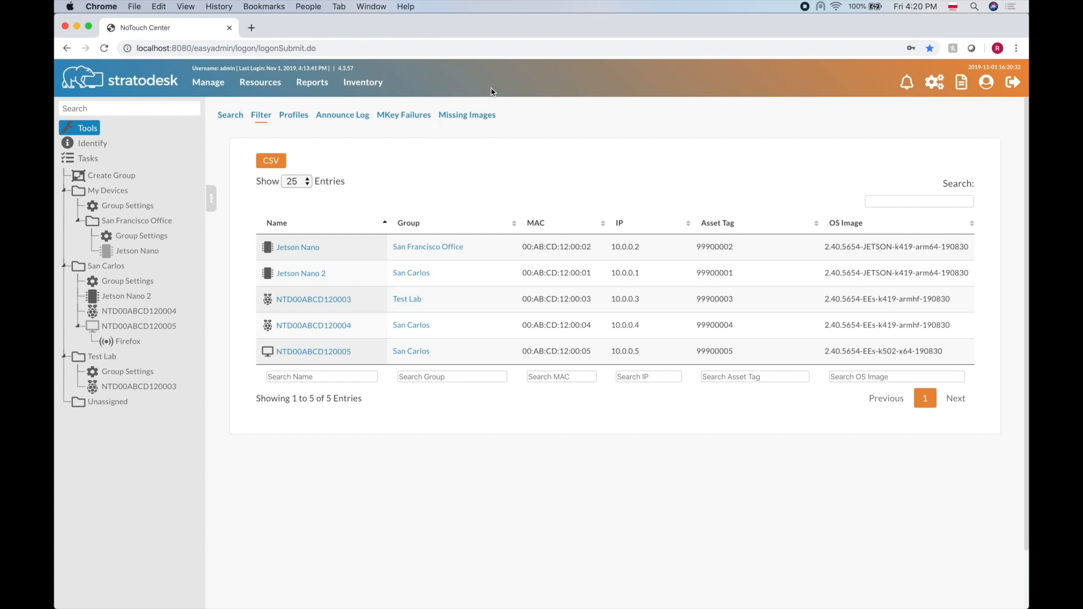
# Browse the San Francisco Office group and Jetson Nano device configurations.
pyautogui.click(137, 222)
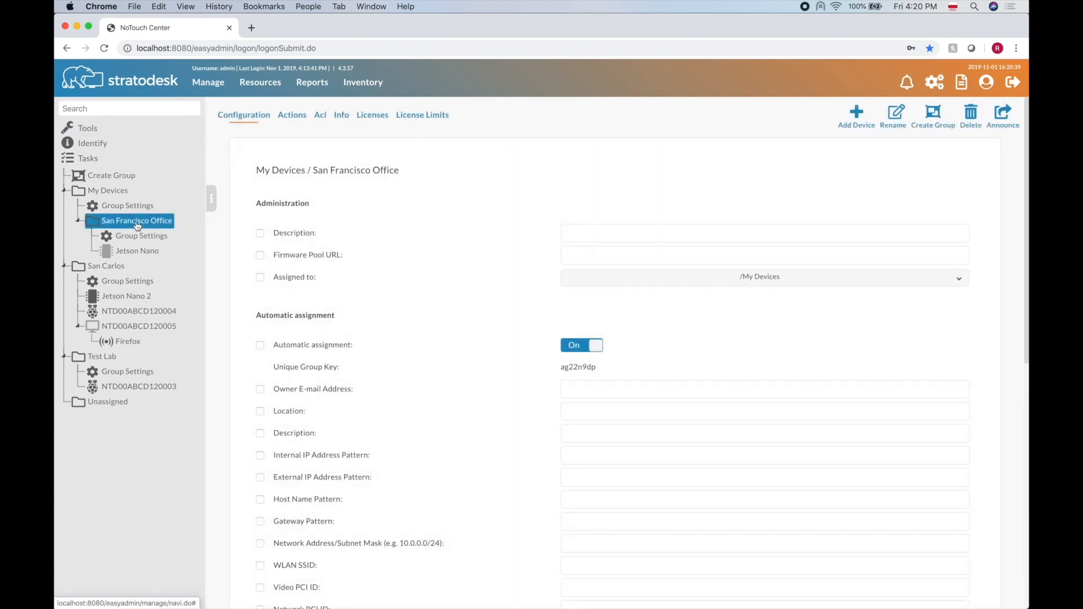
pyautogui.scroll(-5, 348, 320)
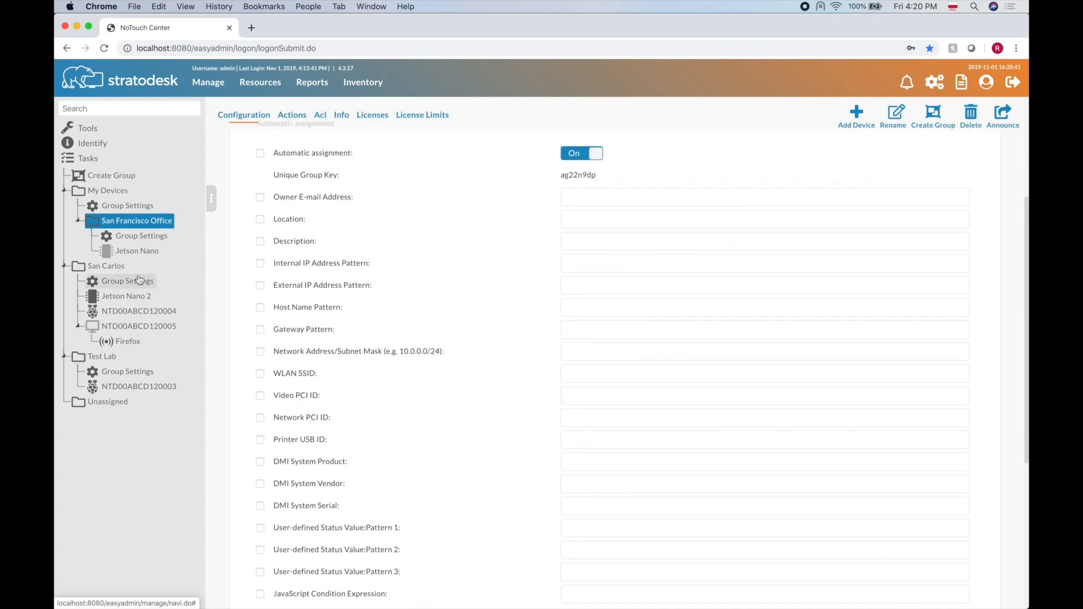
pyautogui.click(125, 256)
pyautogui.scroll(-6, 451, 321)
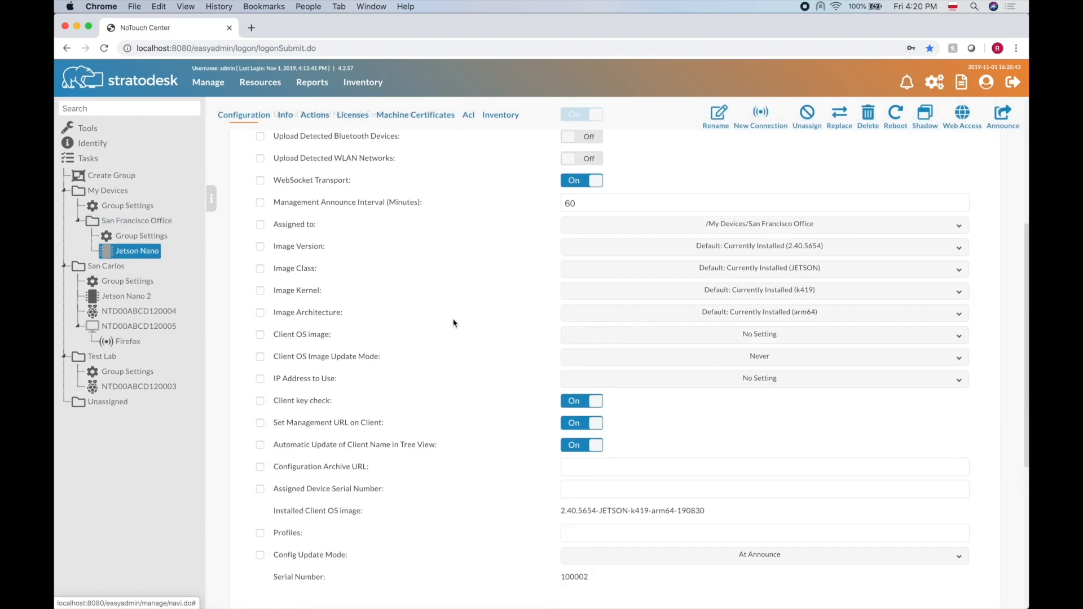
pyautogui.scroll(6, 454, 323)
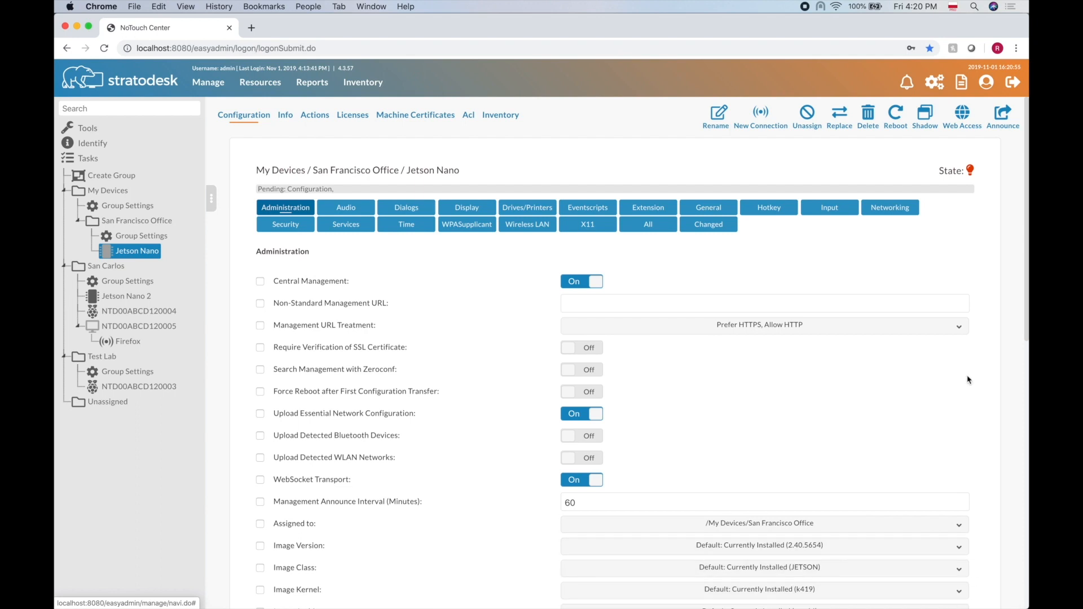
# Revisit those two configurations, then open the Firefox connection settings on NTD00ABCD120005.
pyautogui.click(137, 234)
pyautogui.click(137, 222)
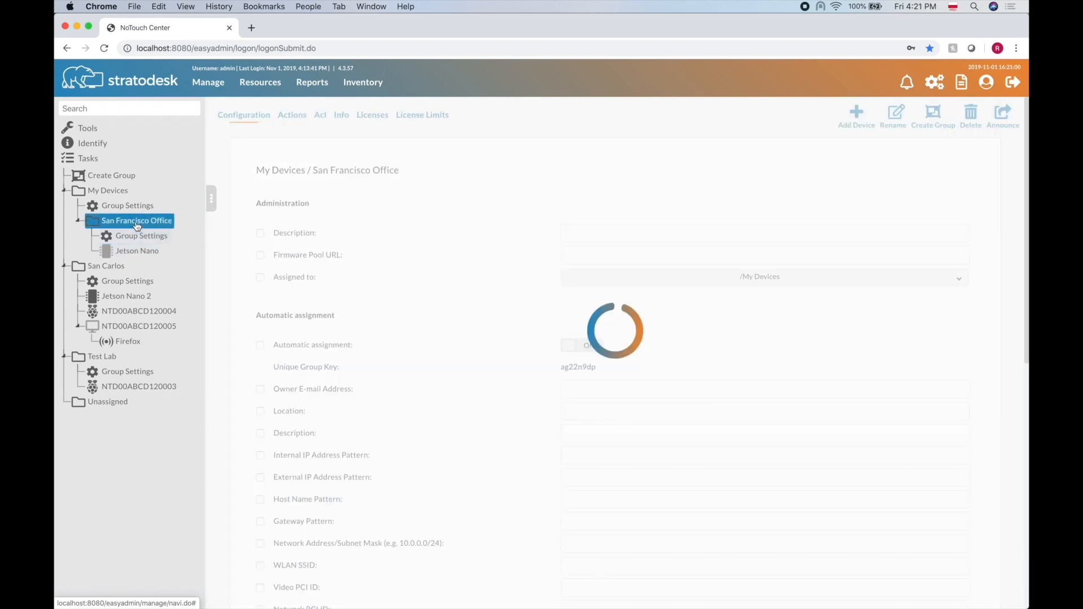
pyautogui.click(138, 236)
pyautogui.click(142, 255)
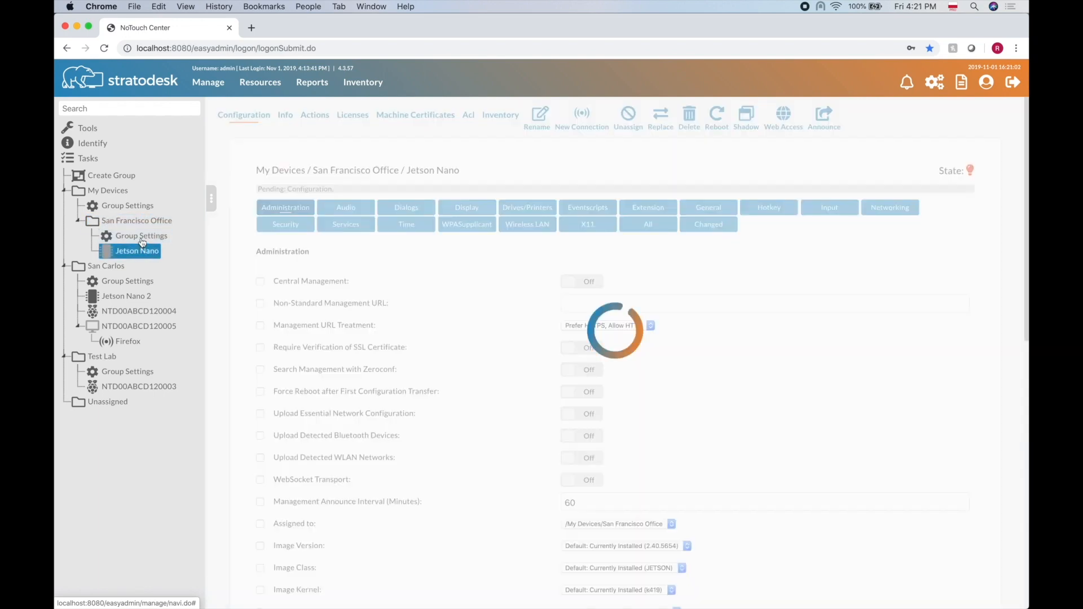
pyautogui.click(142, 239)
pyautogui.click(145, 224)
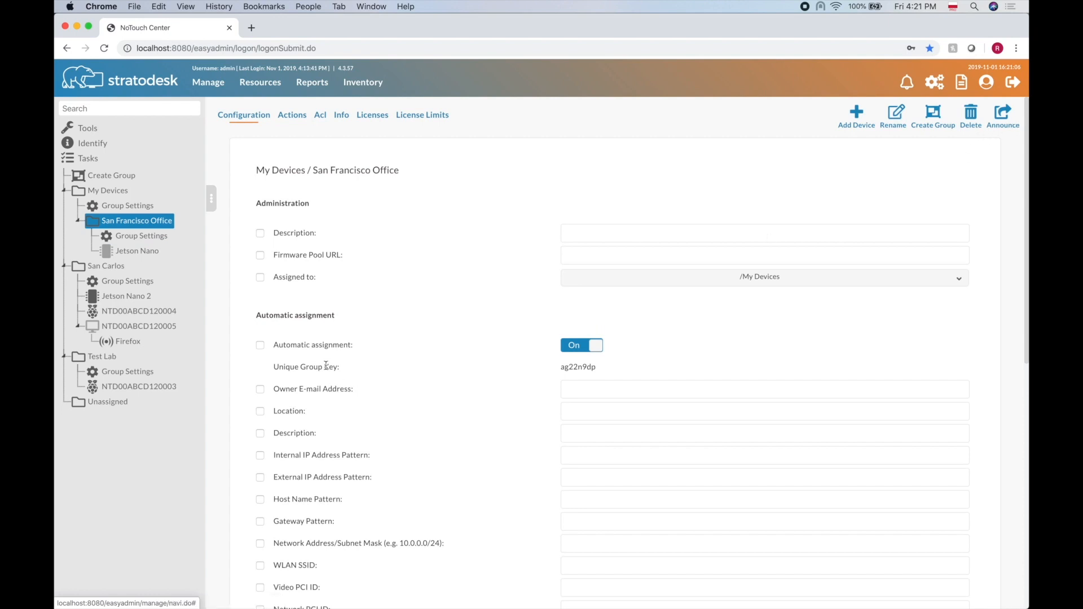
pyautogui.click(117, 251)
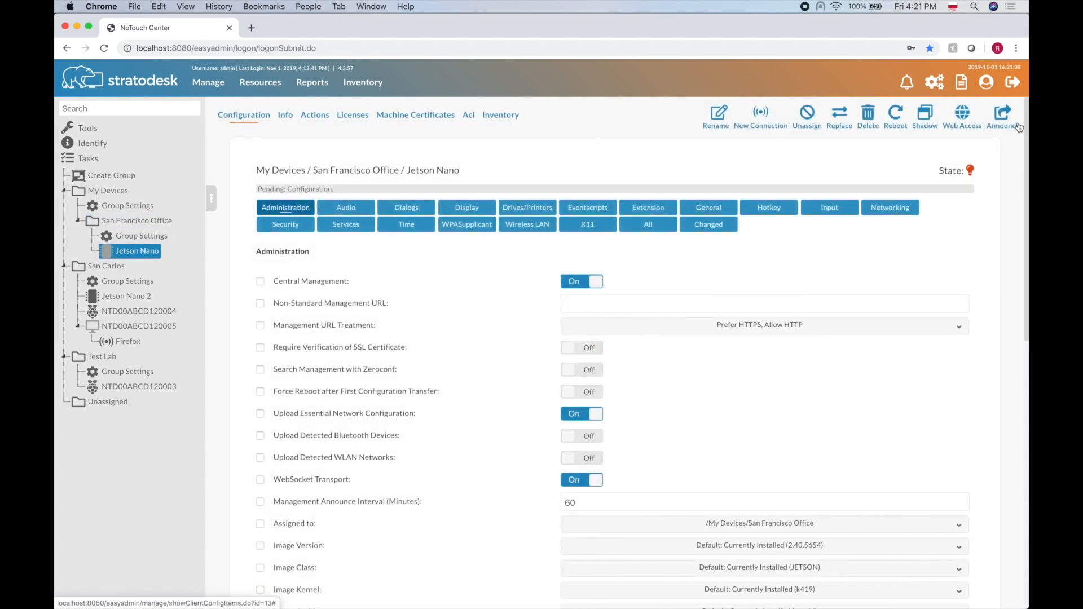
pyautogui.click(123, 343)
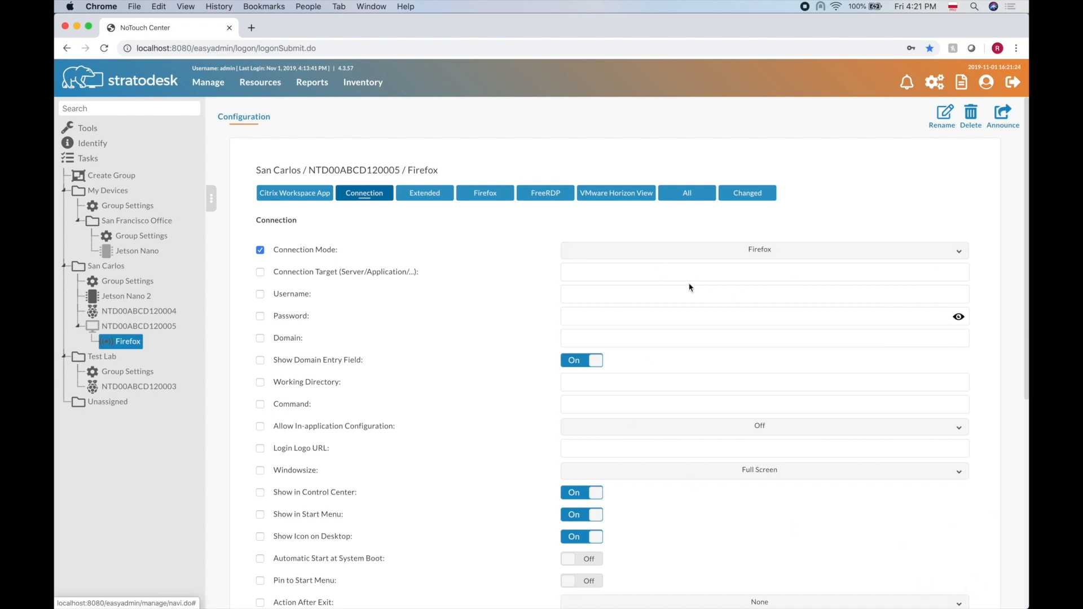
# Set the Firefox connection's Domain to WWCO from the suggestions and dismiss the saved notice.
pyautogui.click(634, 340)
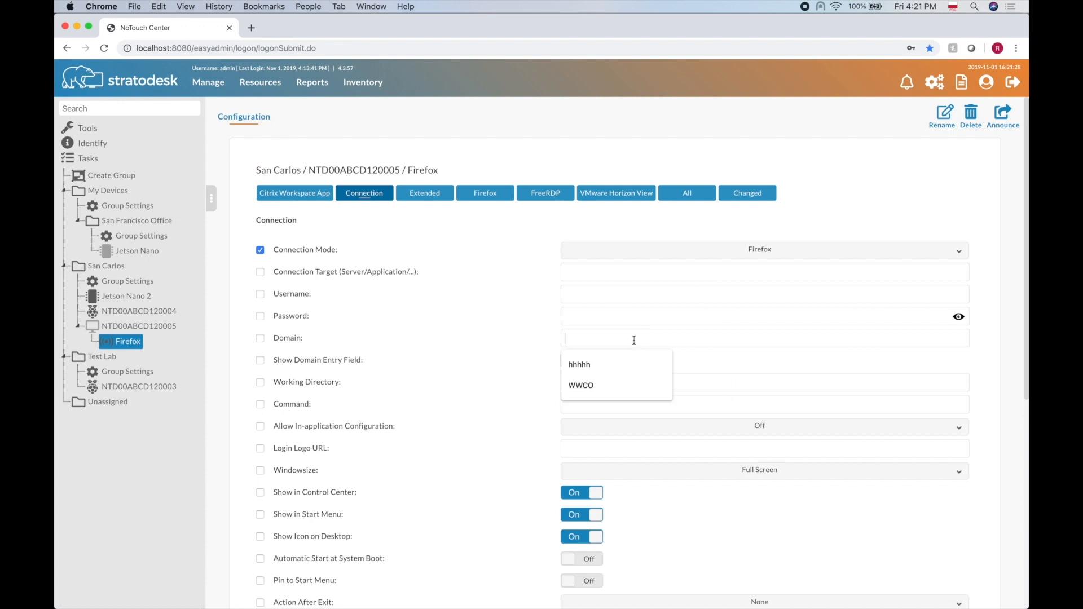
pyautogui.click(604, 382)
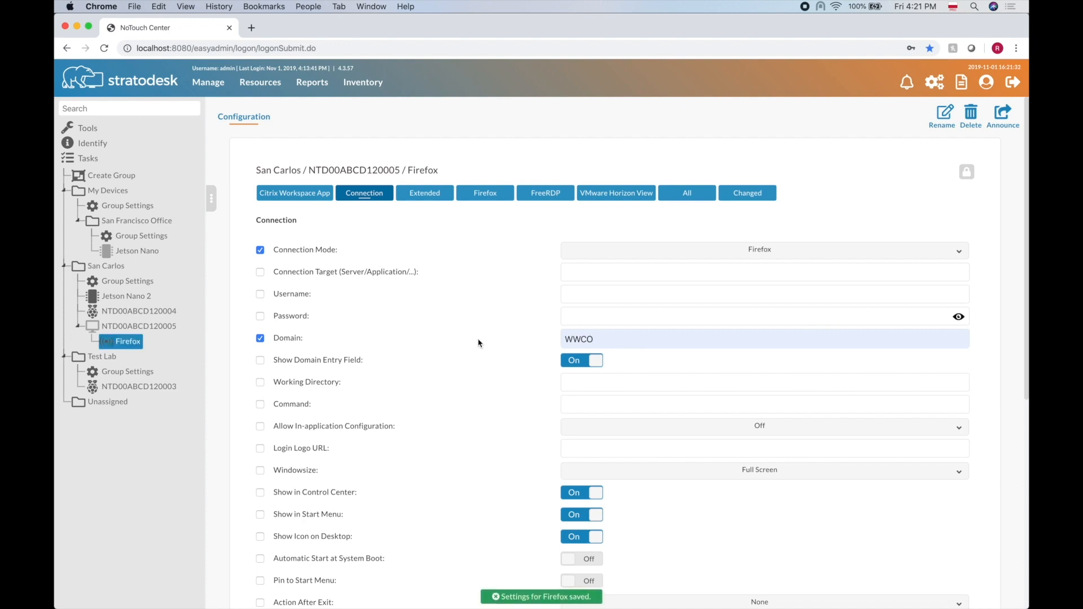
pyautogui.click(496, 599)
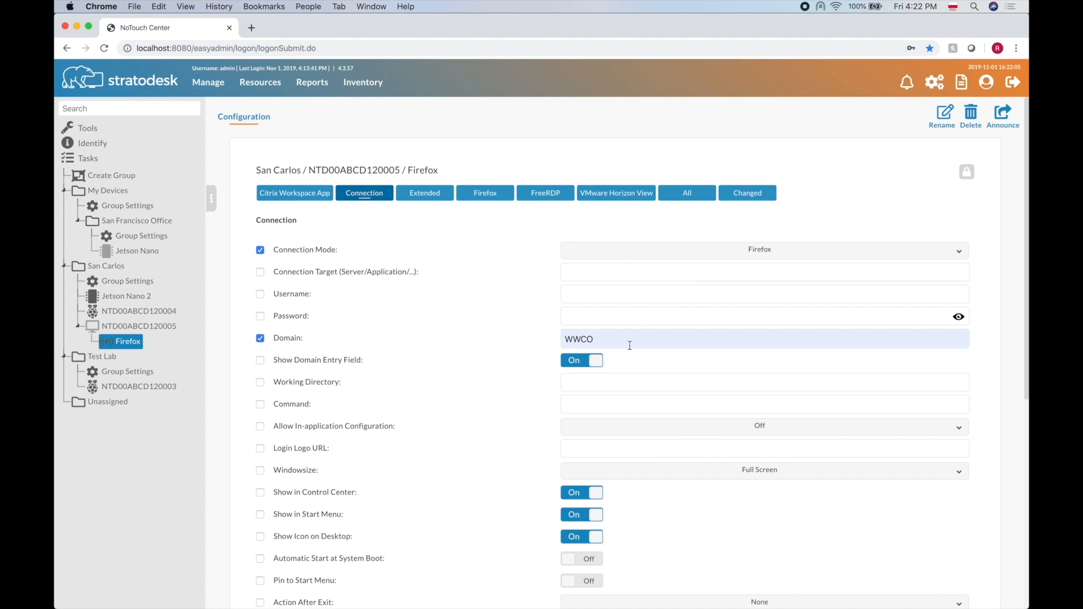
pyautogui.write('hhh')
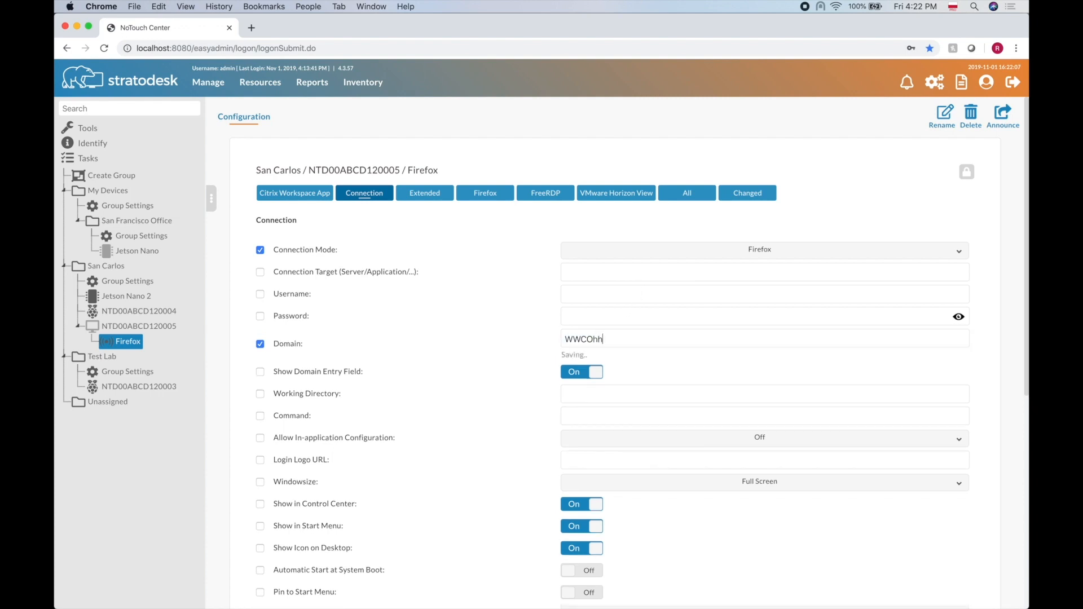
pyautogui.press('BackSpace')
pyautogui.press('BackSpace')
pyautogui.press('BackSpace')
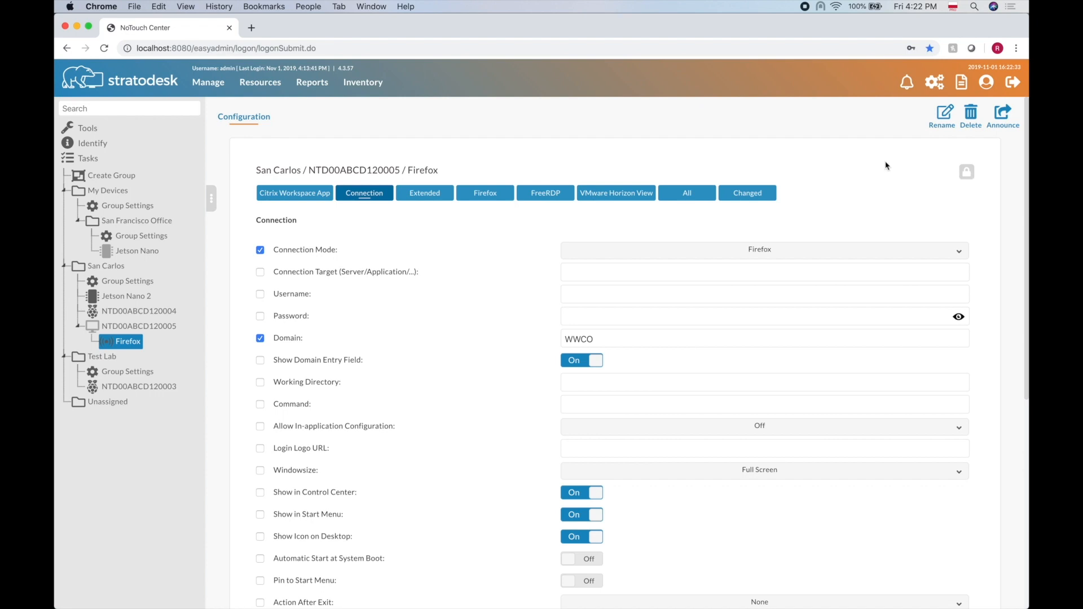
# Announce the Firefox settings to NTD00ABCD120005, then reopen the confirmation and reposition it.
pyautogui.click(1006, 114)
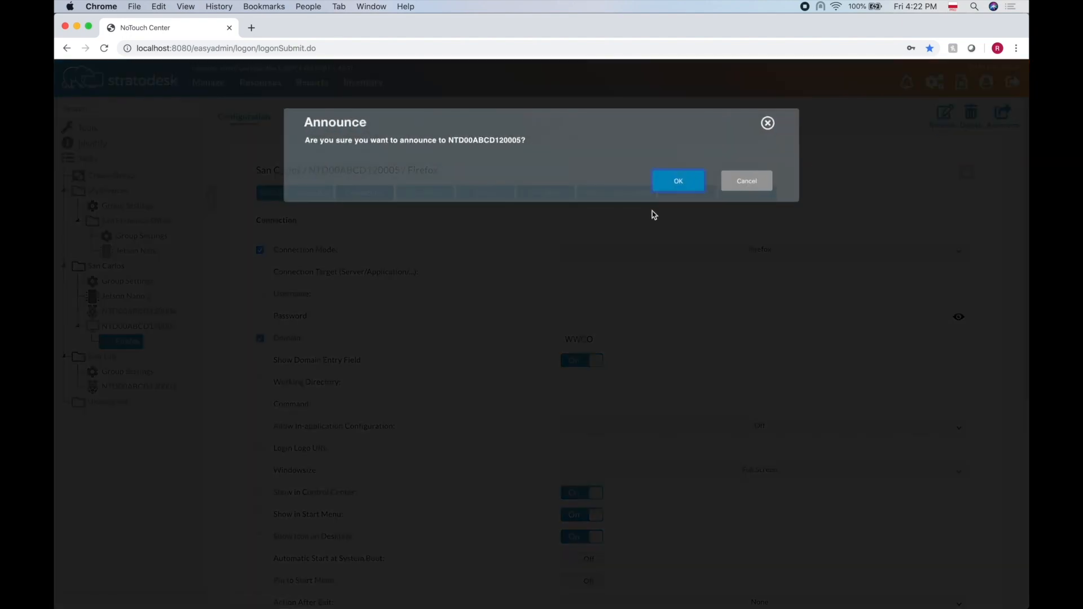
pyautogui.click(679, 181)
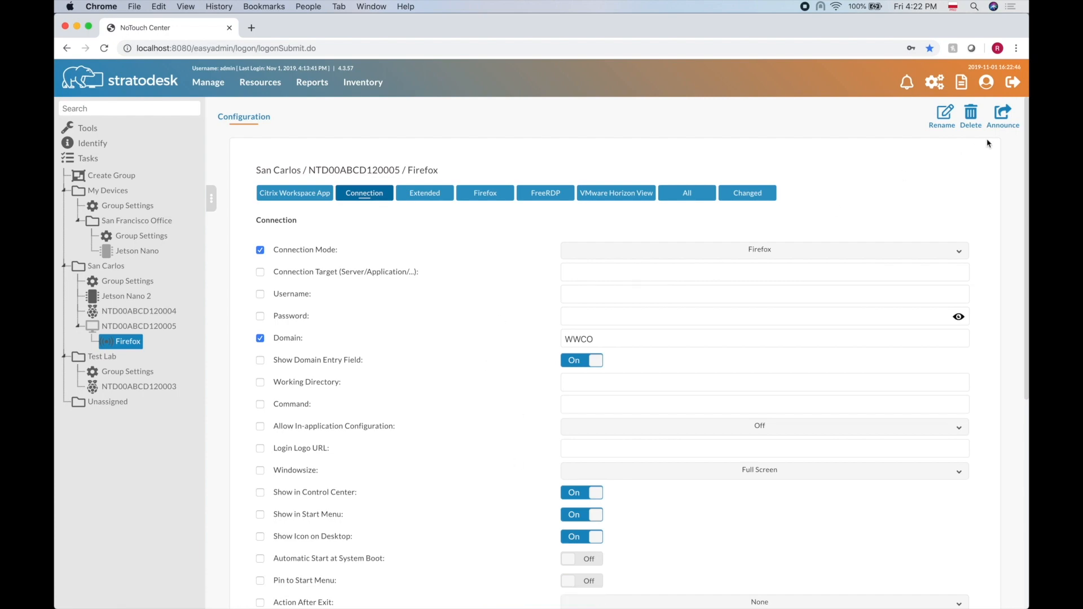
pyautogui.click(1004, 130)
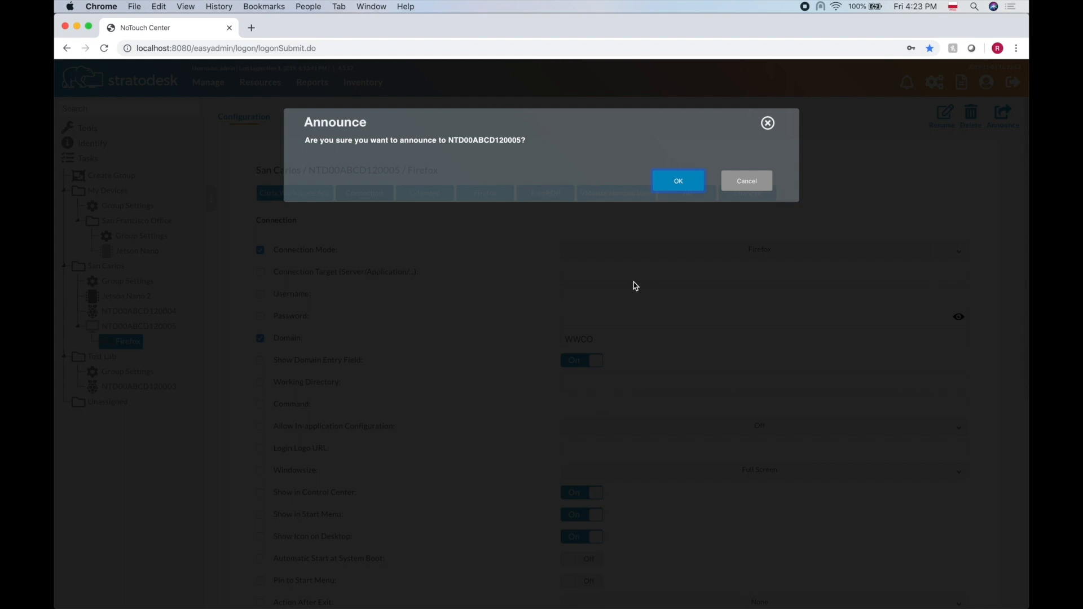
pyautogui.moveTo(510, 122); pyautogui.dragTo(523, 145)
pyautogui.moveTo(522, 145); pyautogui.dragTo(518, 155)
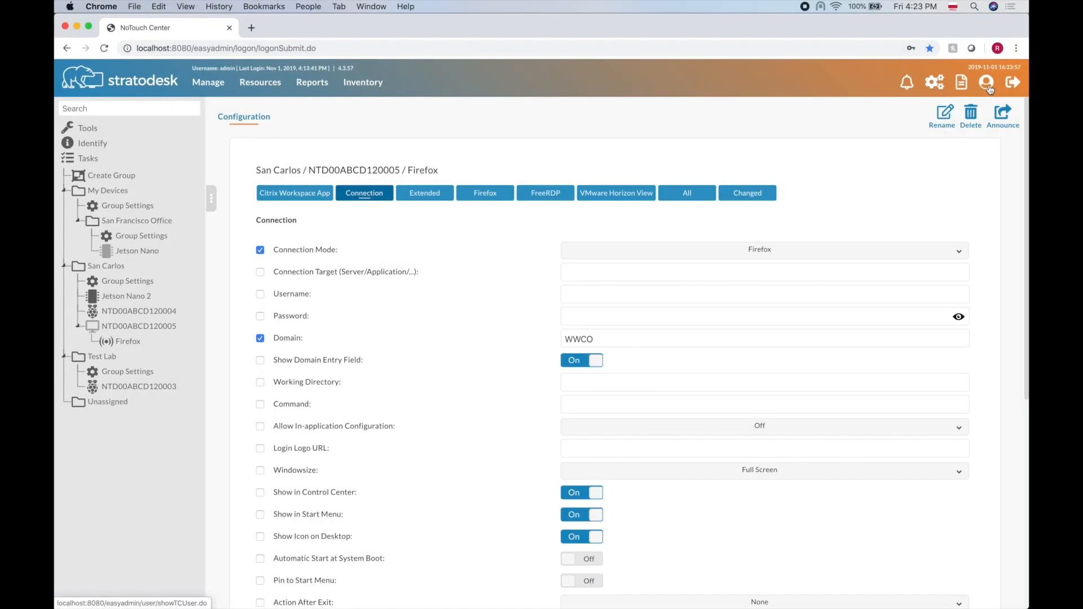
# Show the console users (admin, system, admin2), checking the empty Role List along the way.
pyautogui.click(989, 85)
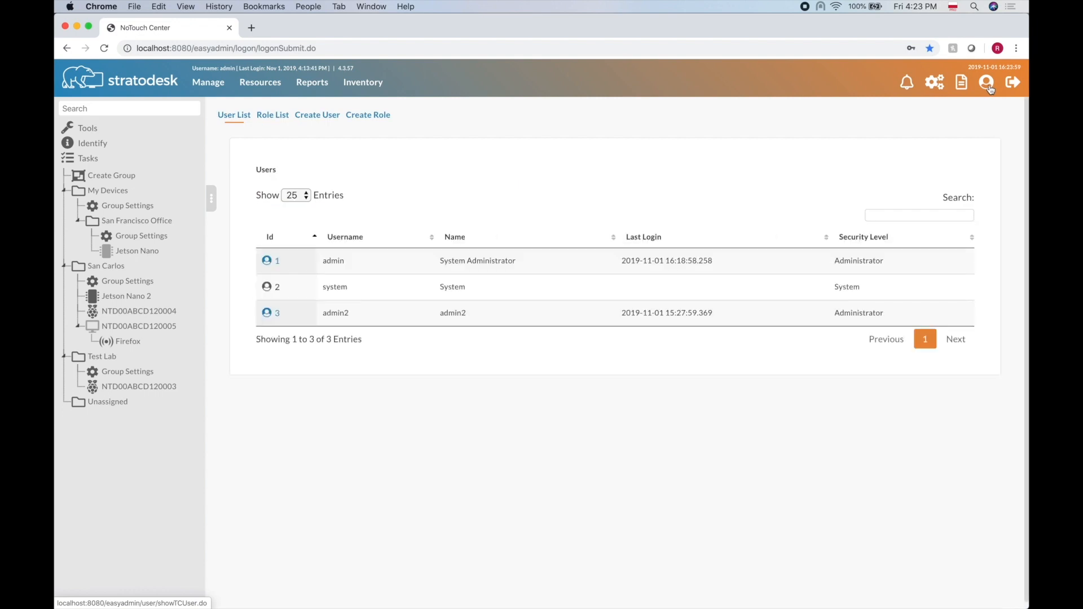
pyautogui.click(273, 116)
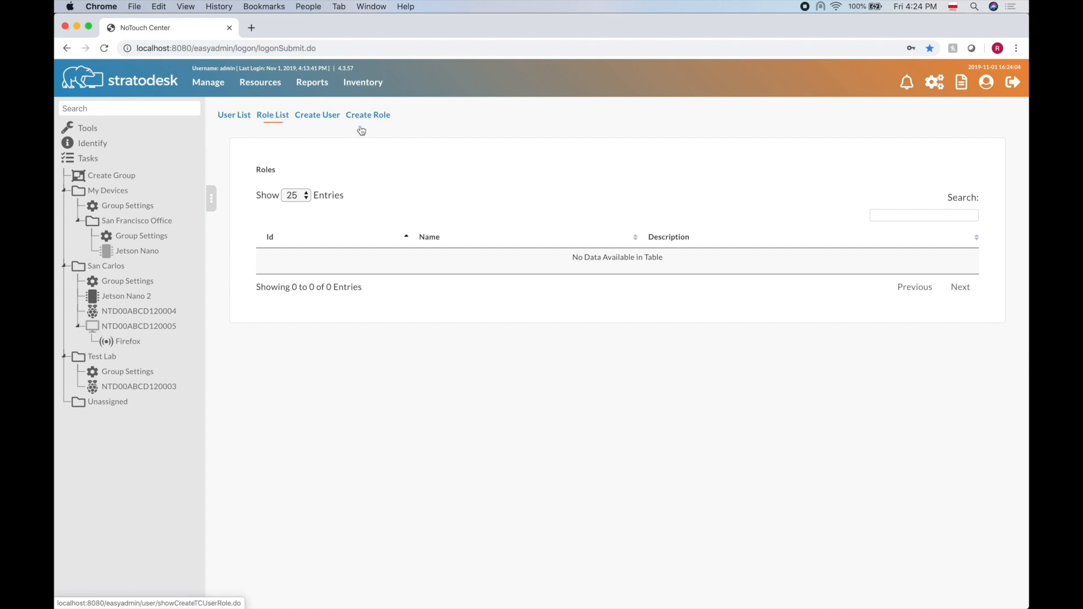
pyautogui.click(247, 120)
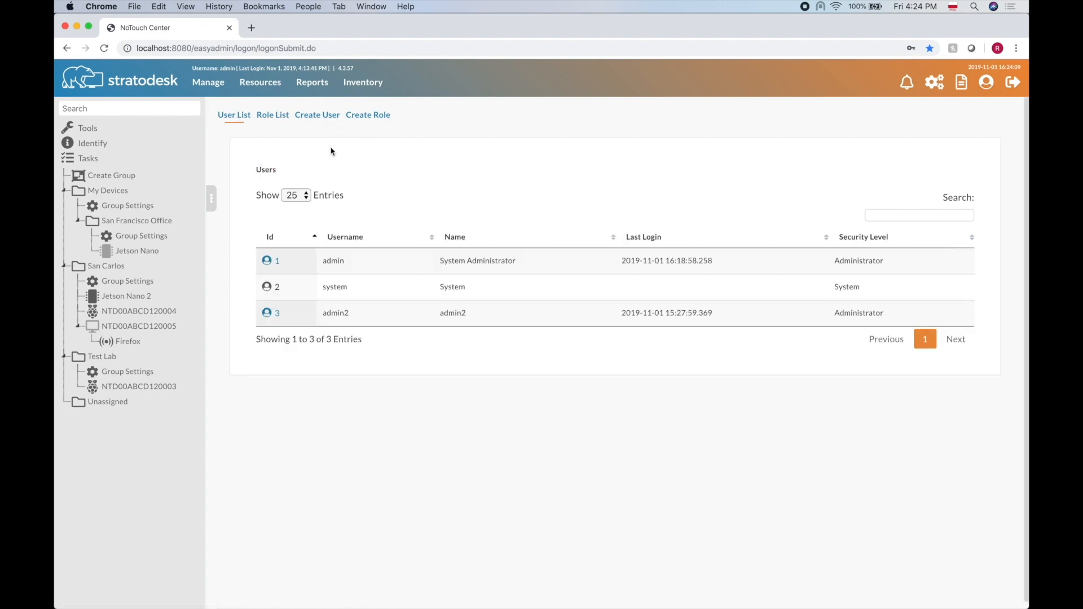
pyautogui.click(273, 115)
pyautogui.click(241, 119)
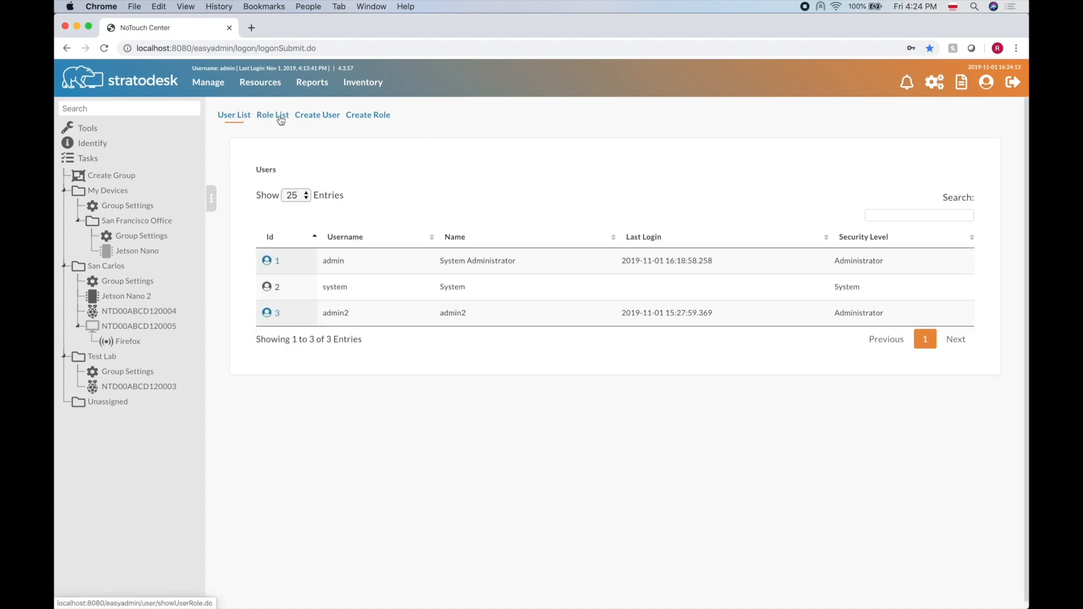
pyautogui.click(279, 117)
pyautogui.click(238, 121)
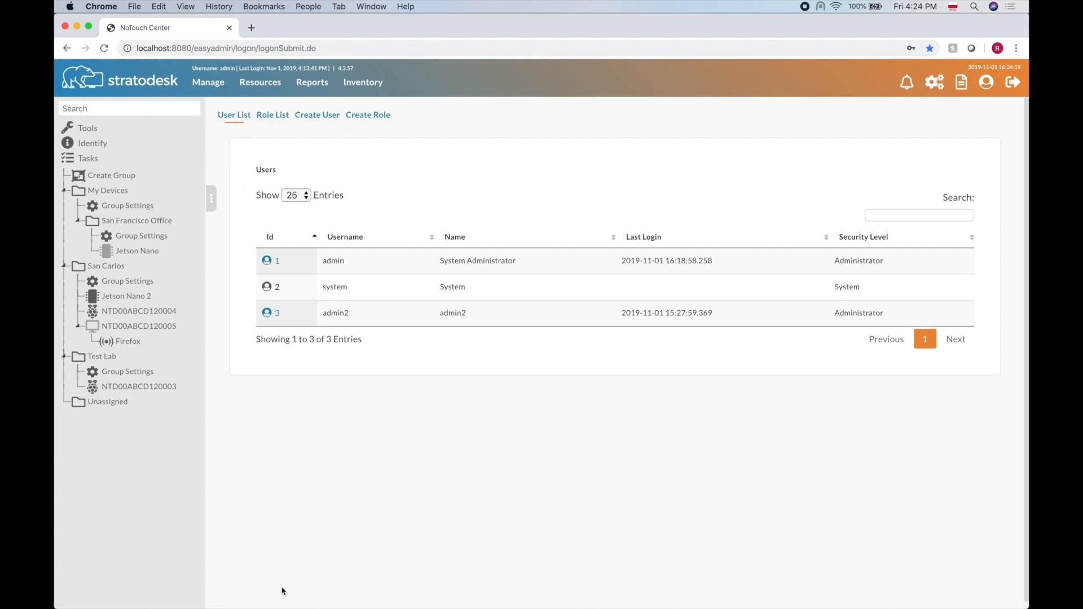
# Go to Resources and show the Certificates page for uploading .crt or .pem files.
pyautogui.click(251, 84)
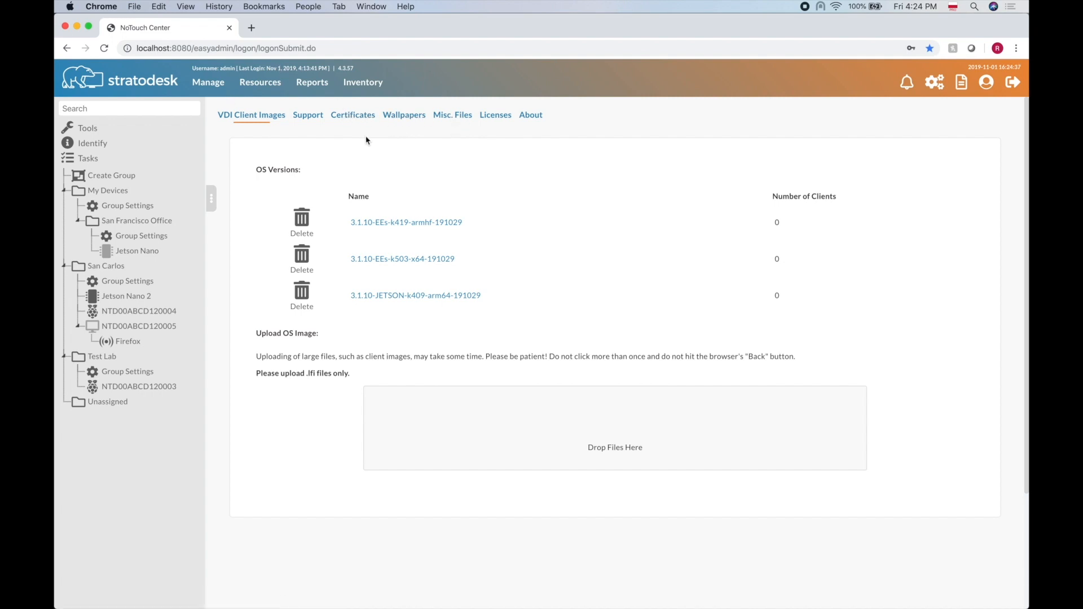
pyautogui.click(357, 120)
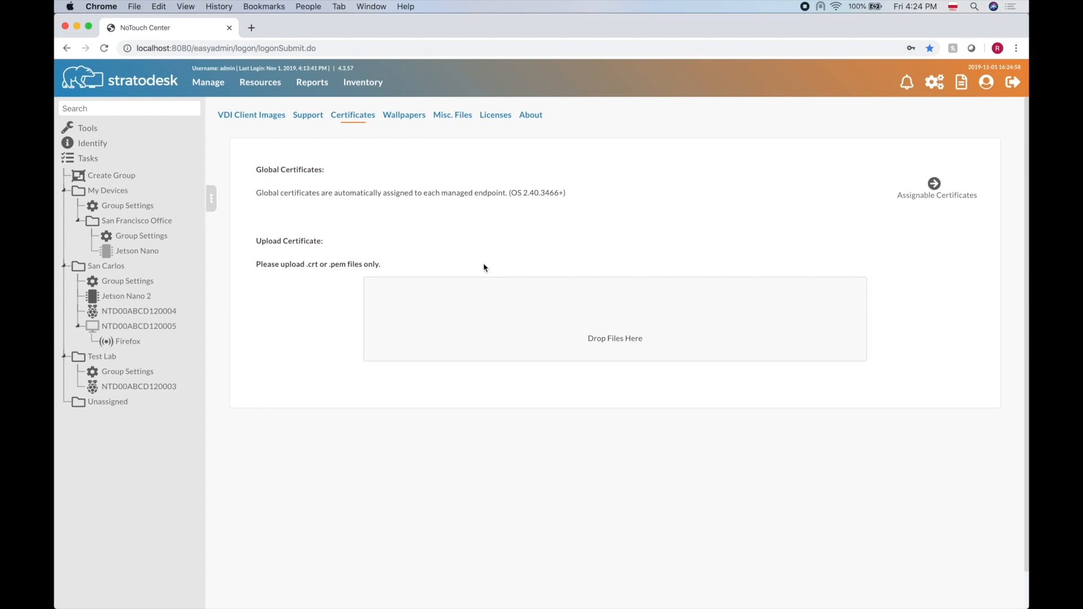
pyautogui.moveTo(411, 604)
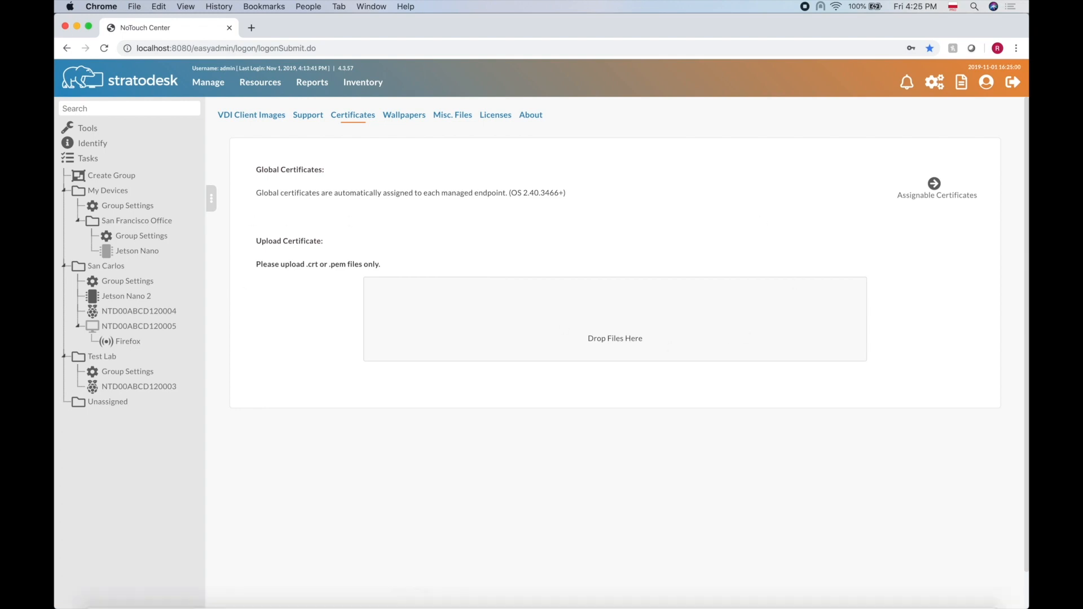